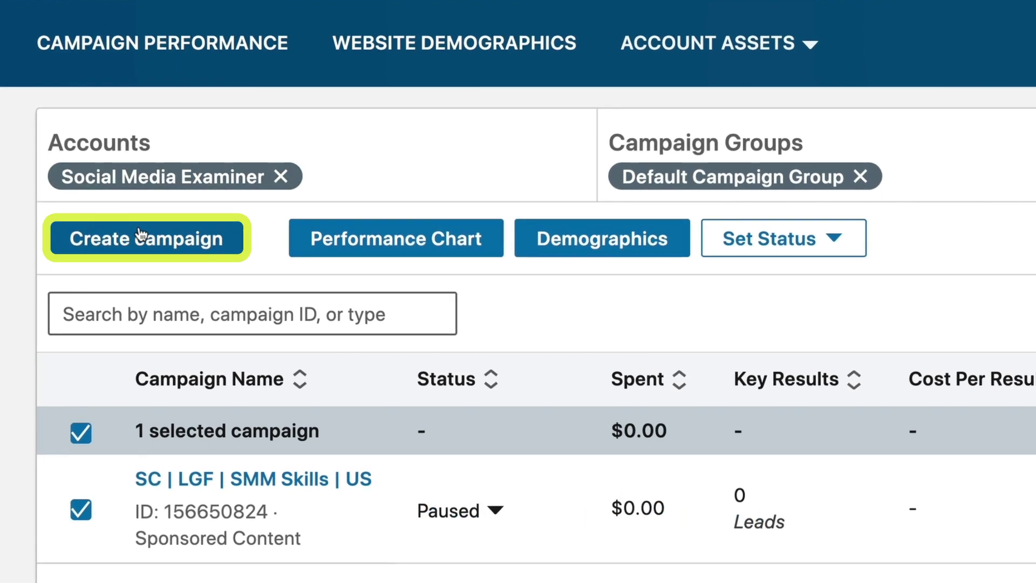
Create a new campaign and choose Website visits as its objective.
{"action": "left_click", "coordinate": [139, 238]}
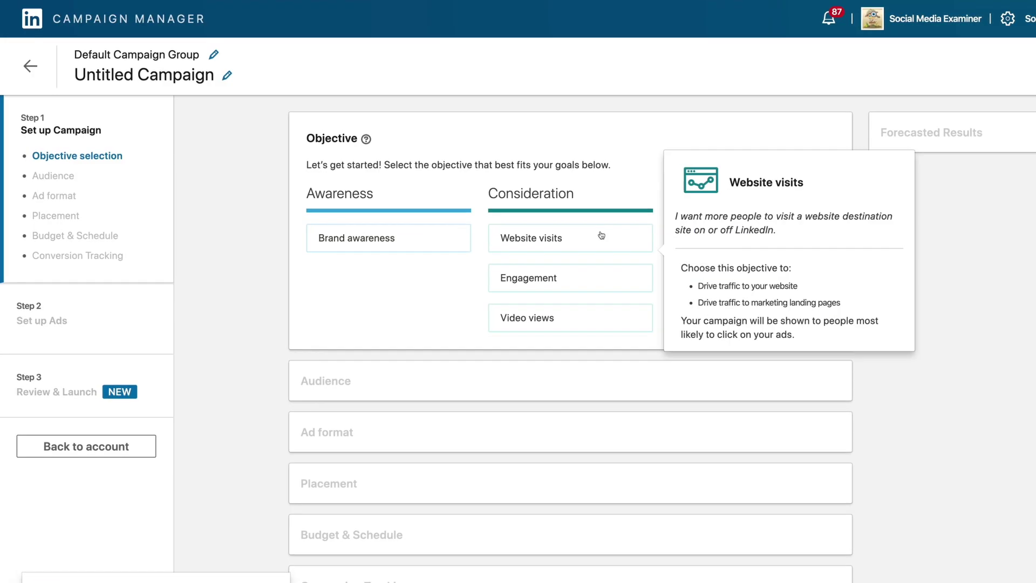
{"action": "left_click", "coordinate": [570, 241]}
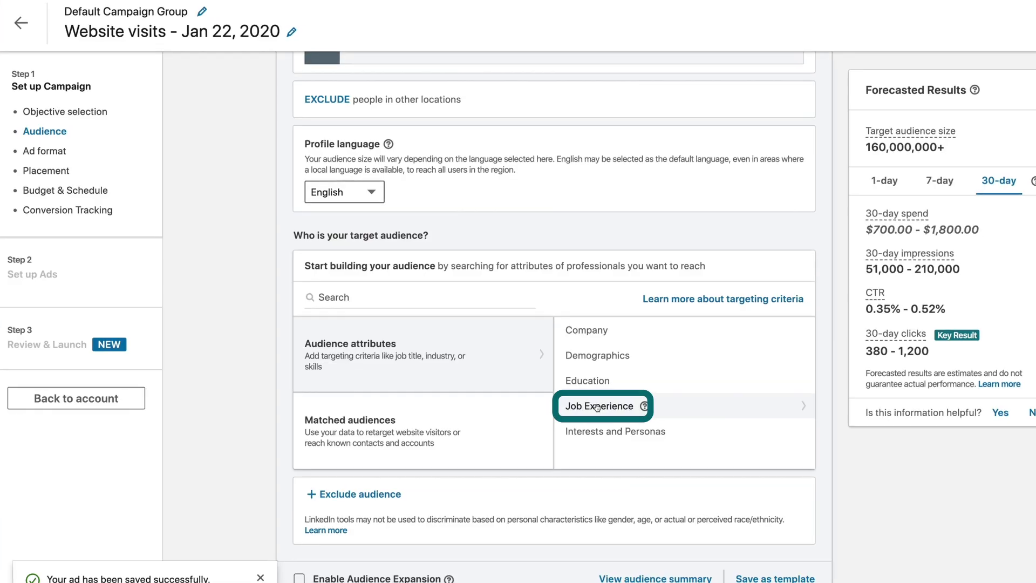
Target Member Skills for 'social media': Marketing, Optimization (SMO), Advertising and Measurement.
{"action": "left_click", "coordinate": [606, 405]}
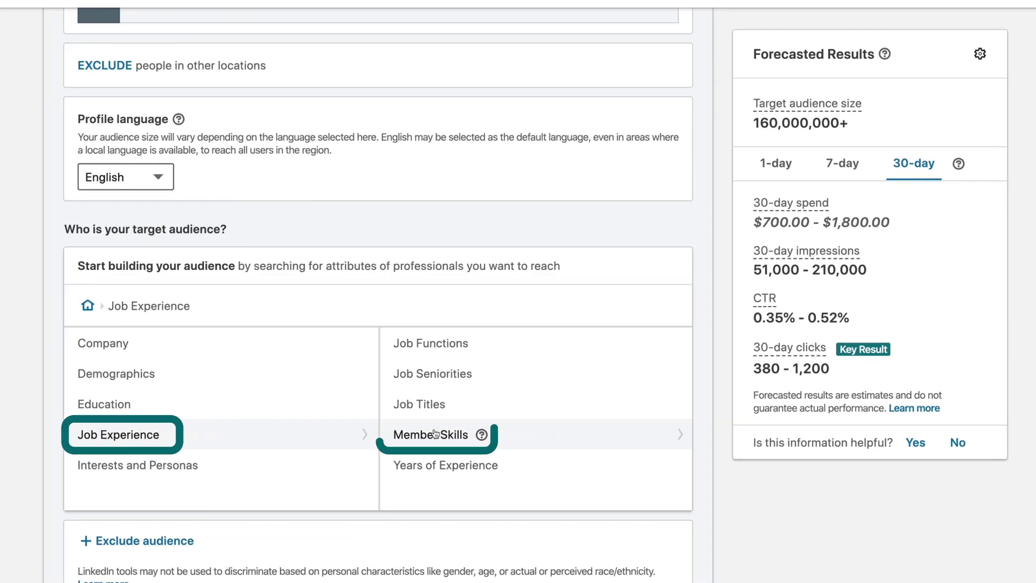
{"action": "left_click", "coordinate": [415, 439]}
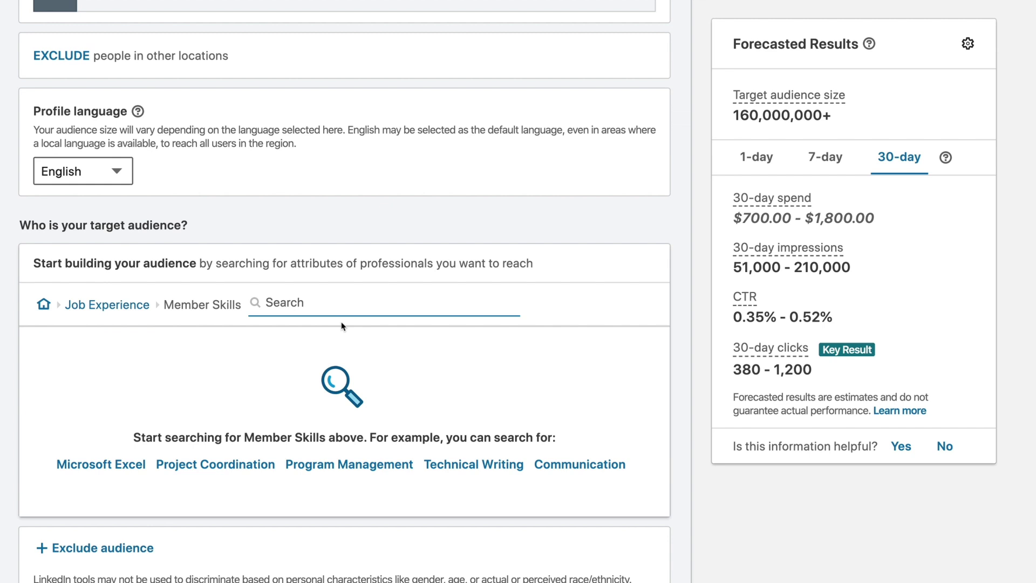
{"action": "type", "text": "social me"}
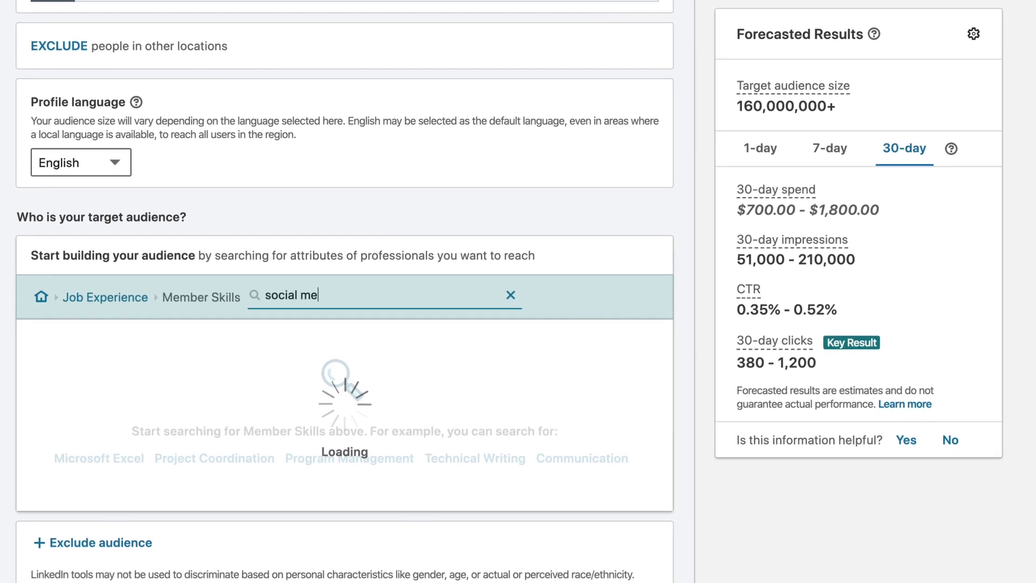
{"action": "type", "text": "dia"}
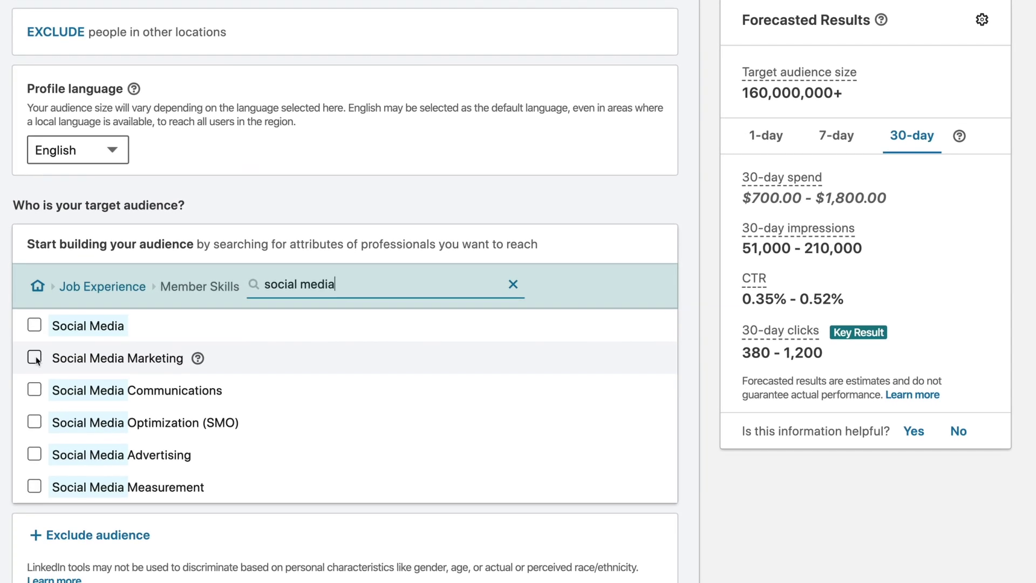
{"action": "left_click", "coordinate": [34, 356]}
{"action": "left_click", "coordinate": [34, 389]}
{"action": "left_click", "coordinate": [34, 421]}
{"action": "left_click", "coordinate": [30, 443]}
{"action": "left_click", "coordinate": [30, 508]}
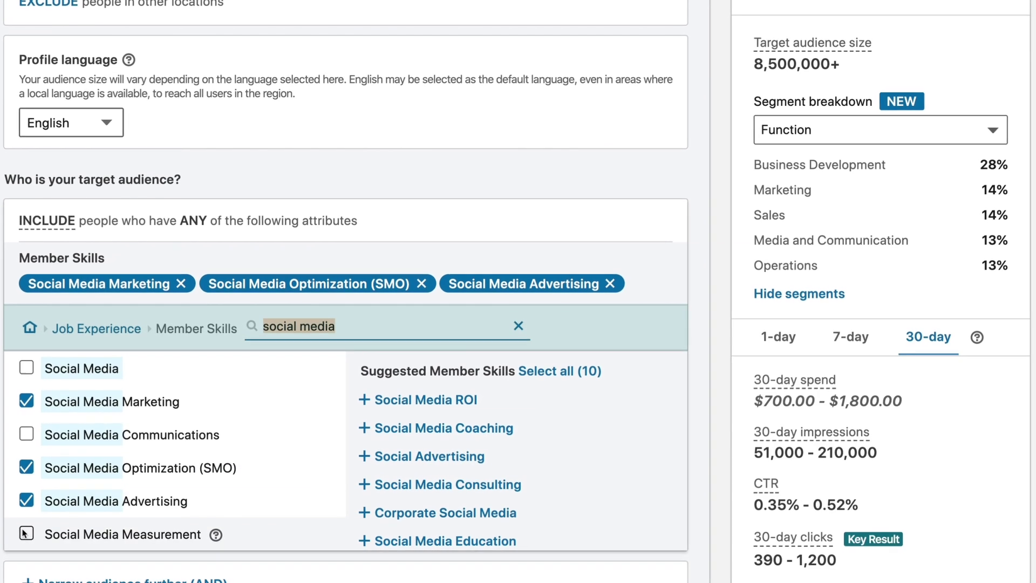
{"action": "left_click", "coordinate": [26, 533]}
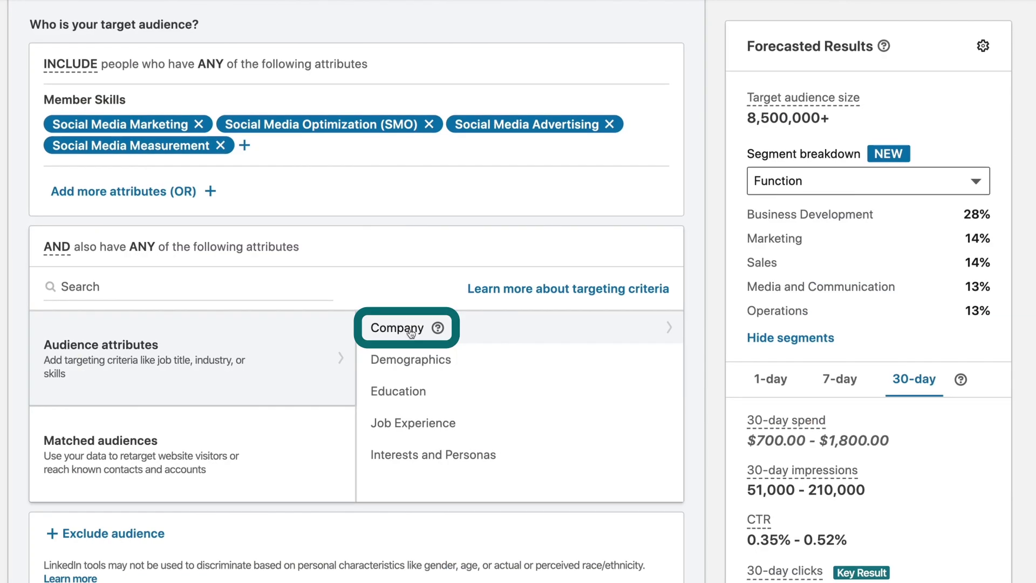
Add Company Size targeting for every size from 51-200 through 10,001+ employees.
{"action": "left_click", "coordinate": [411, 333]}
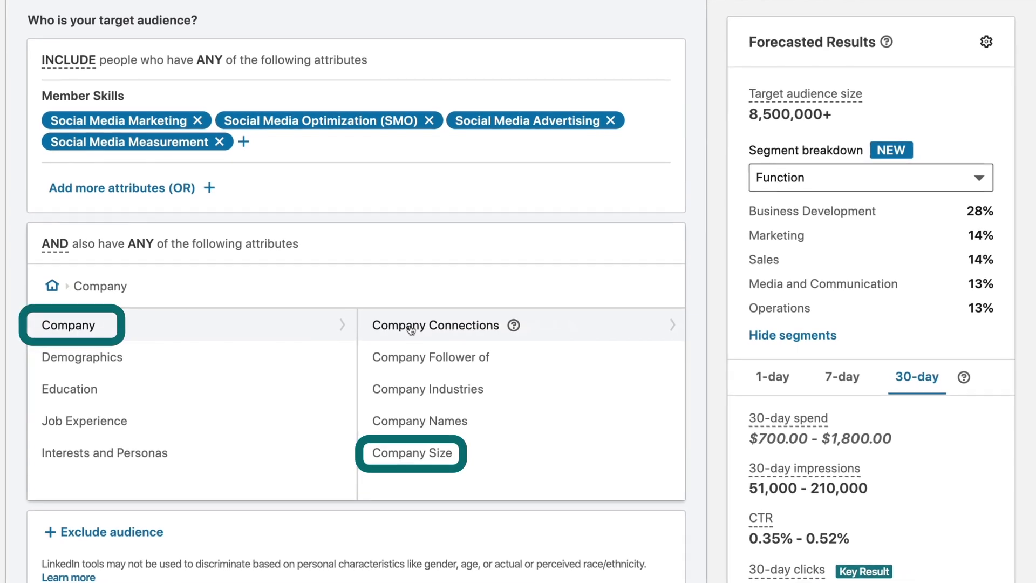
{"action": "left_click", "coordinate": [436, 451]}
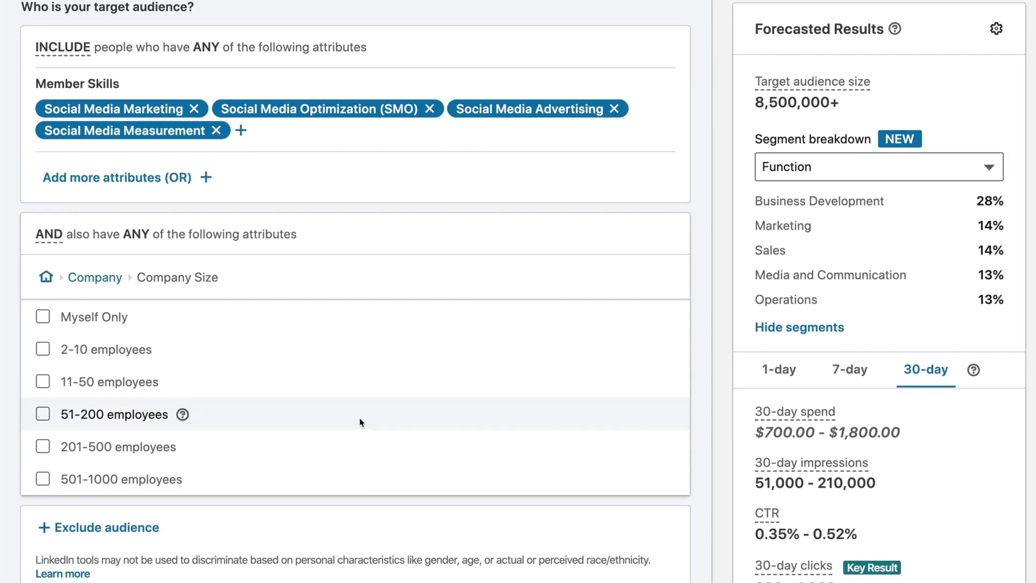
{"action": "left_click", "coordinate": [39, 410]}
{"action": "left_click", "coordinate": [37, 500]}
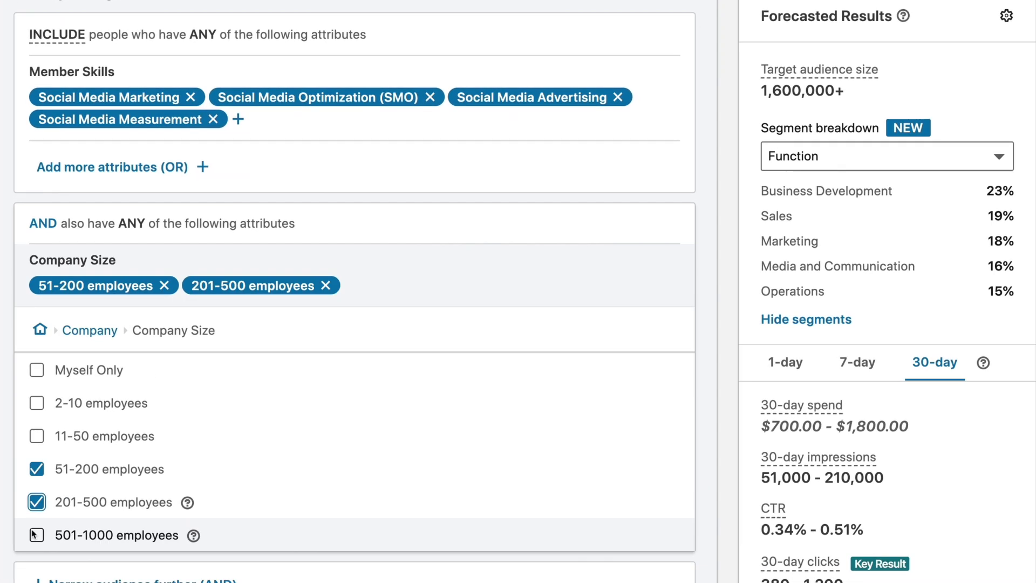
{"action": "left_click", "coordinate": [34, 534]}
{"action": "scroll", "coordinate": [35, 534], "scroll_direction": "down", "scroll_amount": 2}
{"action": "left_click", "coordinate": [37, 486]}
{"action": "left_click", "coordinate": [35, 518]}
{"action": "left_click", "coordinate": [34, 551]}
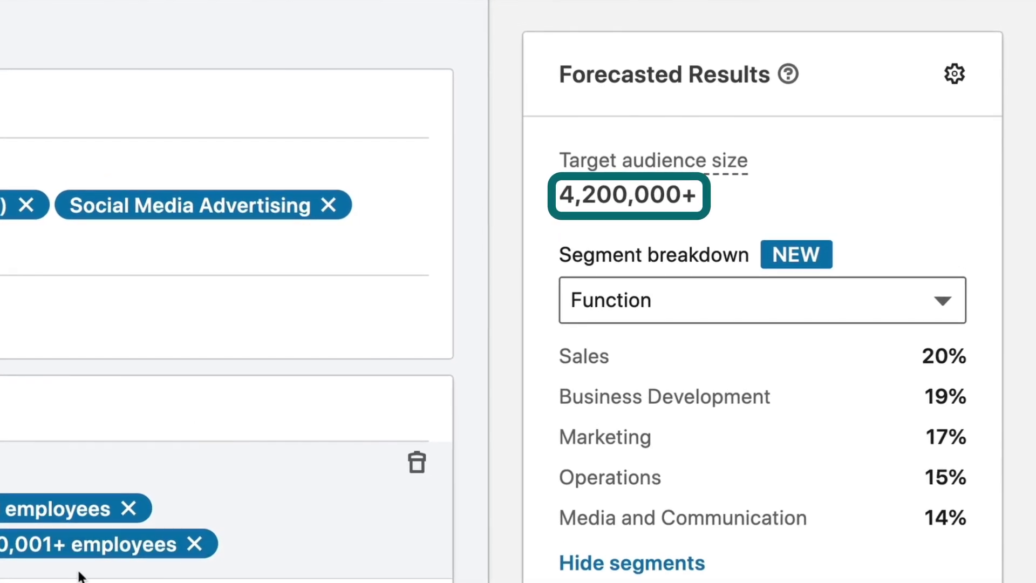
{"action": "scroll", "coordinate": [77, 570], "scroll_direction": "down", "scroll_amount": 3}
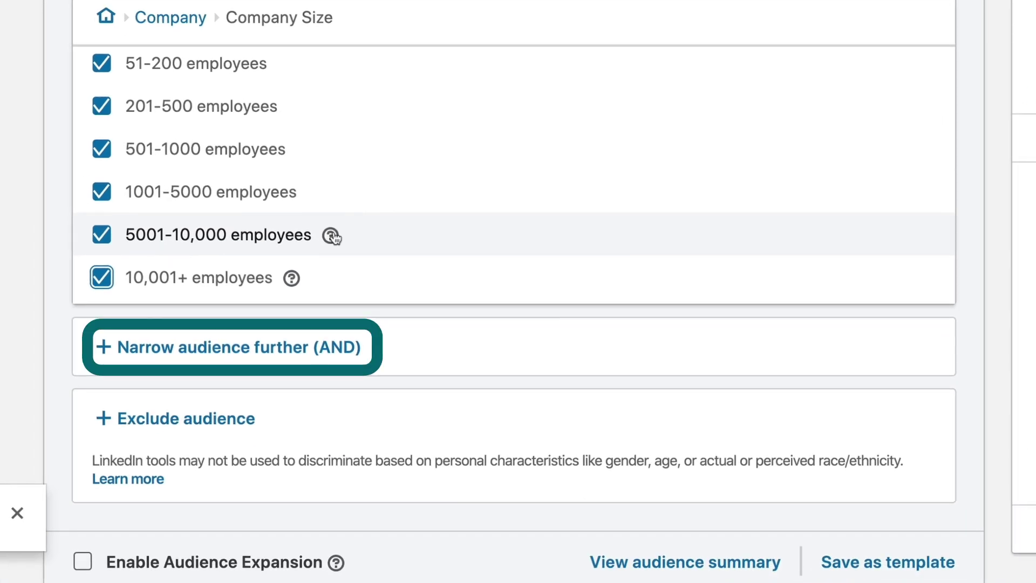
Add another AND layer from Member Interests under Marketing and Advertising > Digital Marketing.
{"action": "left_click", "coordinate": [302, 349]}
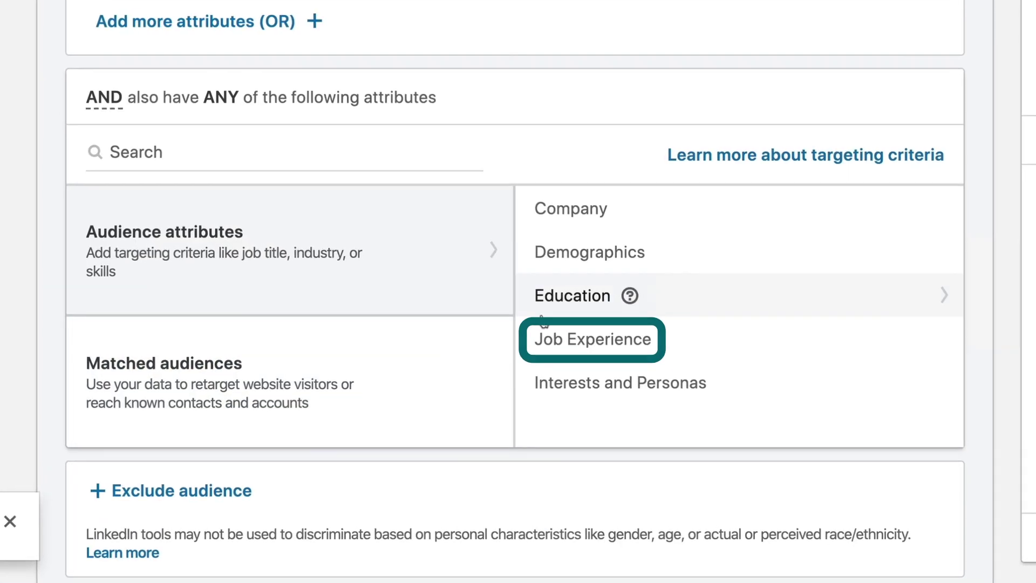
{"action": "left_click", "coordinate": [567, 332]}
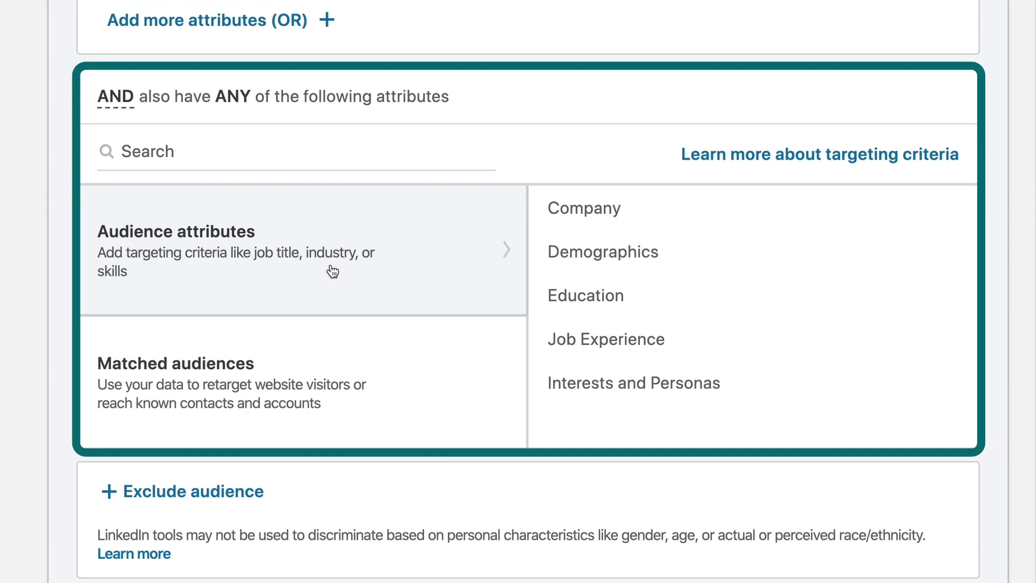
{"action": "left_click", "coordinate": [654, 390]}
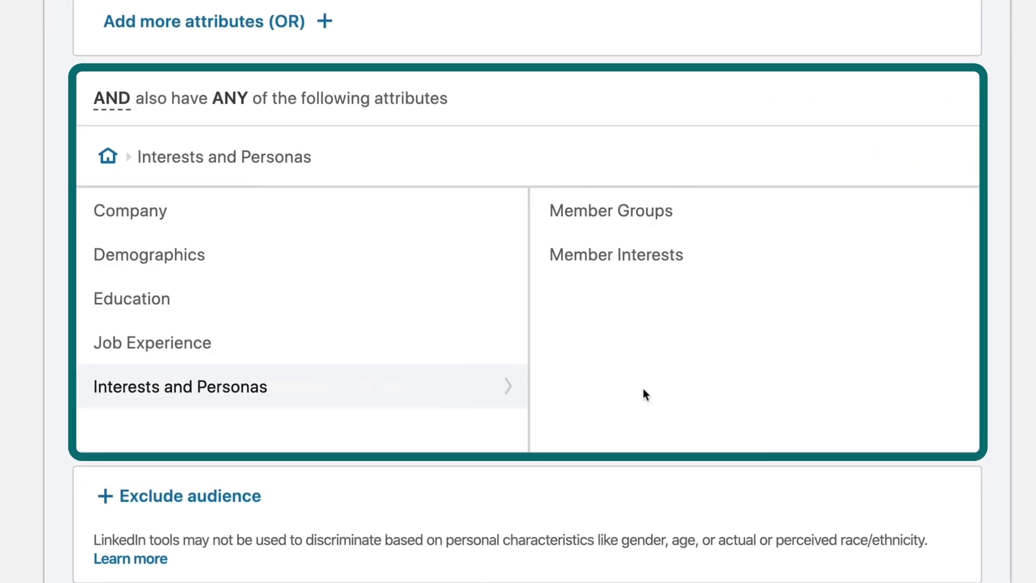
{"action": "left_click", "coordinate": [638, 259]}
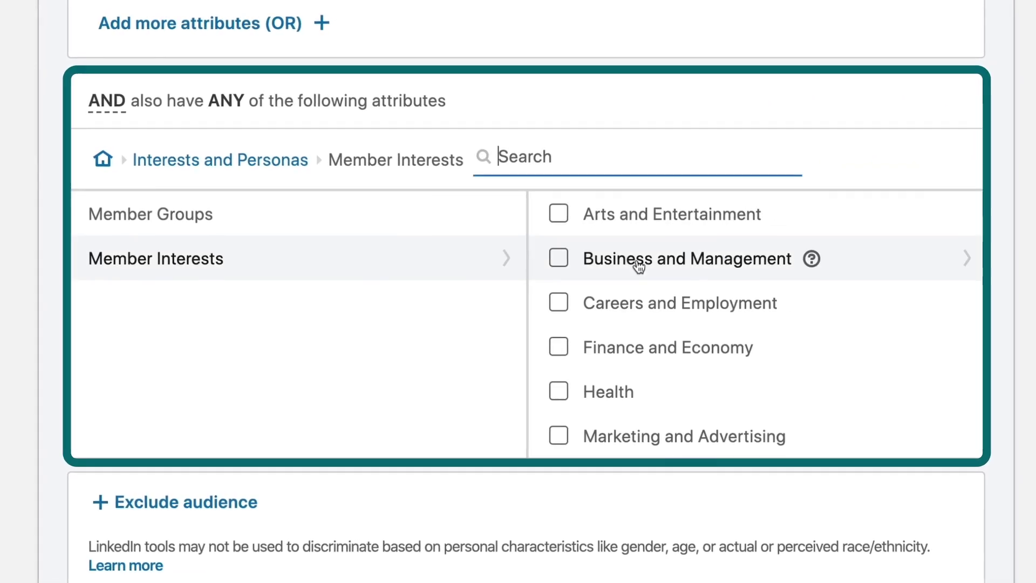
{"action": "scroll", "coordinate": [702, 372], "scroll_direction": "down", "scroll_amount": 1}
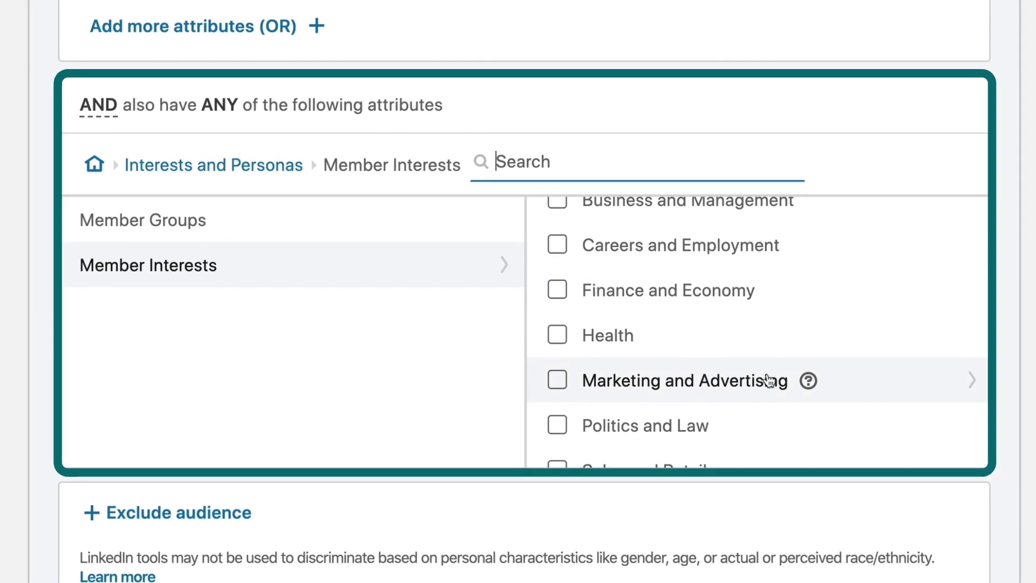
{"action": "left_click", "coordinate": [758, 386]}
{"action": "left_click", "coordinate": [765, 388]}
{"action": "scroll", "coordinate": [791, 397], "scroll_direction": "down", "scroll_amount": 2}
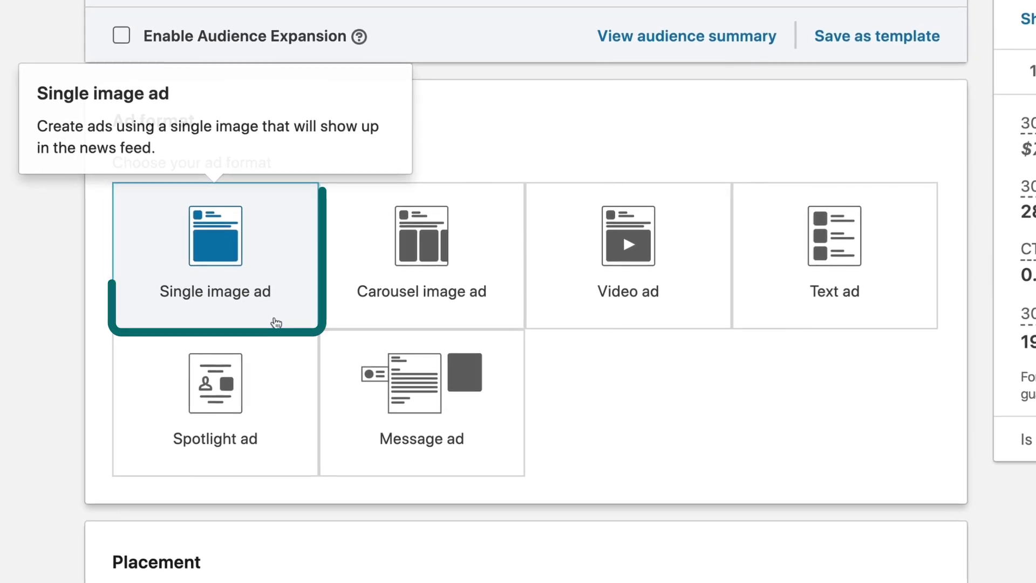
Choose the Single image ad format and disable the LinkedIn Audience Network placement.
{"action": "left_click", "coordinate": [430, 257]}
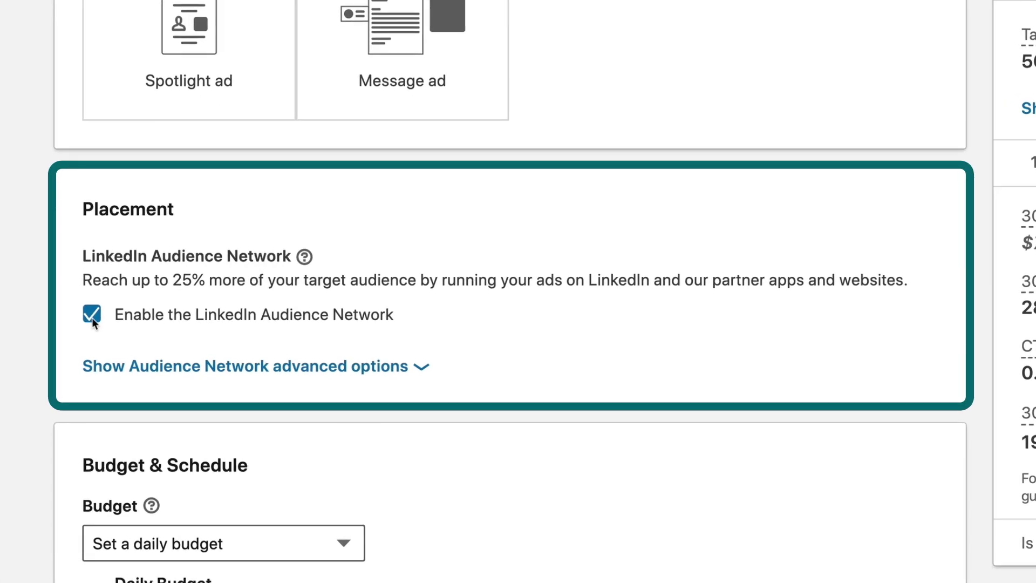
{"action": "left_click", "coordinate": [87, 314]}
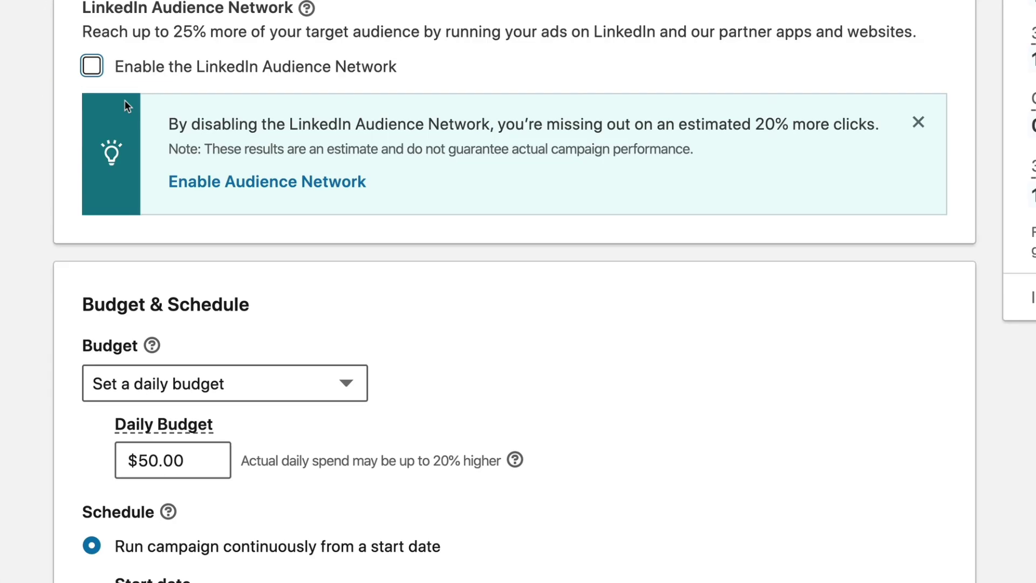
{"action": "scroll", "coordinate": [125, 99], "scroll_direction": "down", "scroll_amount": 3}
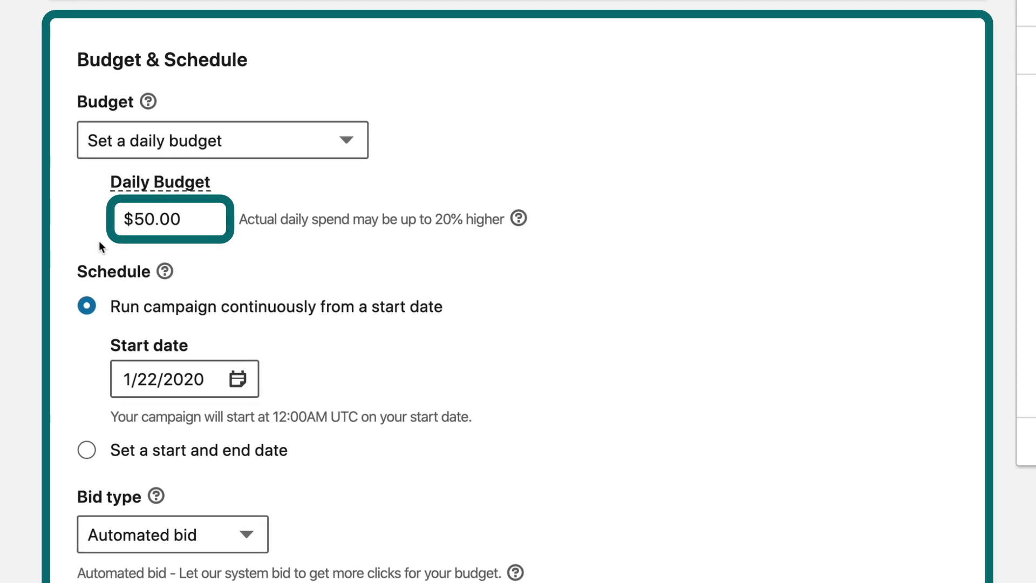
Set the bid type to Enhanced CPC Bid with bid optimization turned off.
{"action": "scroll", "coordinate": [98, 241], "scroll_direction": "down", "scroll_amount": 5}
{"action": "left_click", "coordinate": [162, 210]}
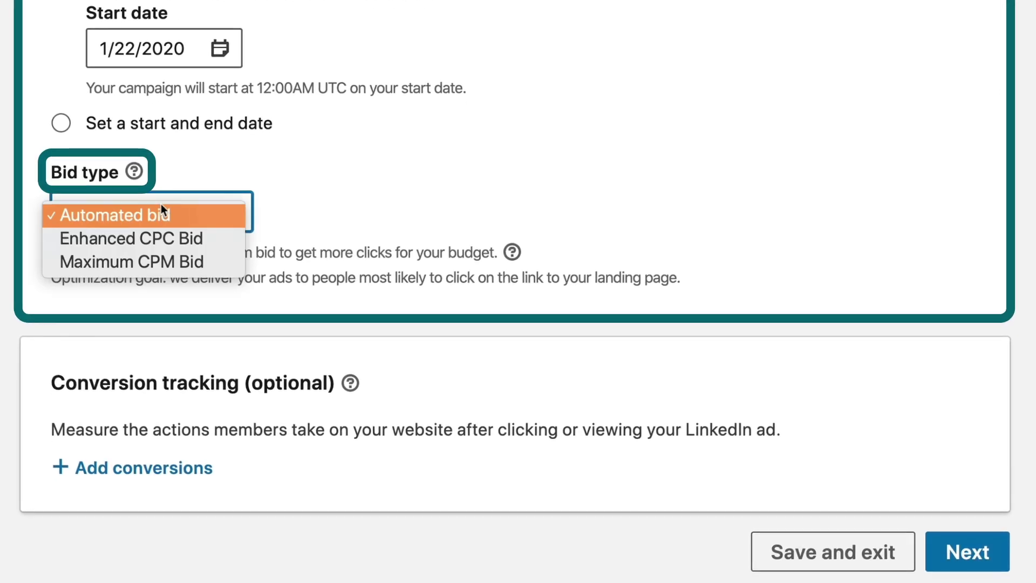
{"action": "left_click", "coordinate": [184, 241]}
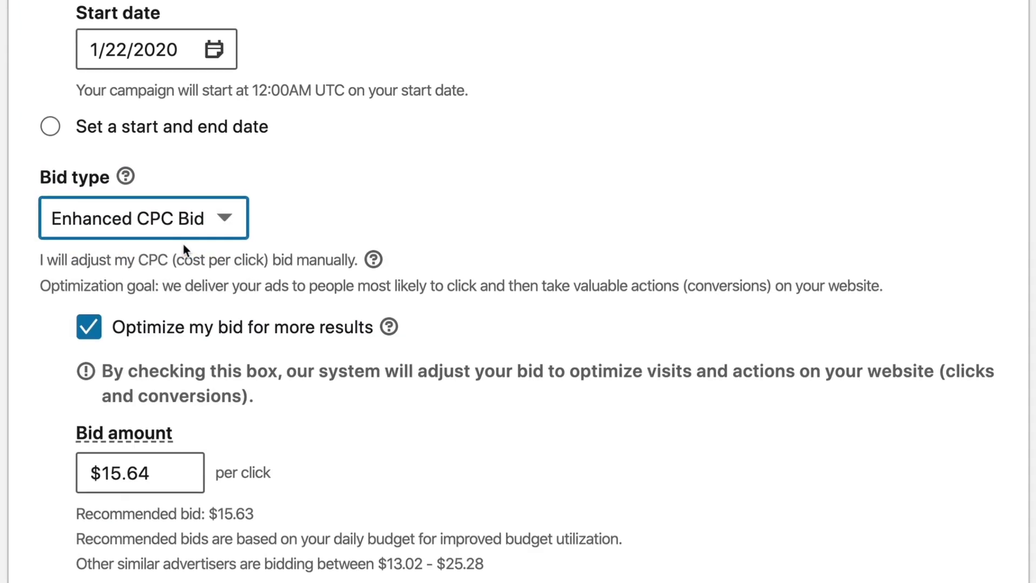
{"action": "left_click", "coordinate": [171, 329]}
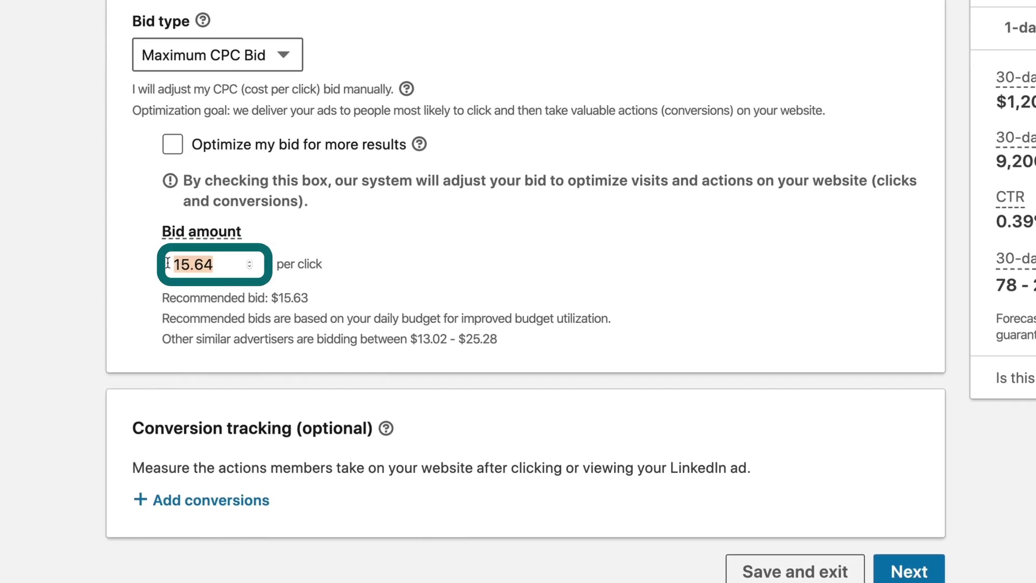
Commit the $2 bid, note the $6.76 minimum warning, and re-enter the bid starting with 6.
{"action": "left_click", "coordinate": [120, 275]}
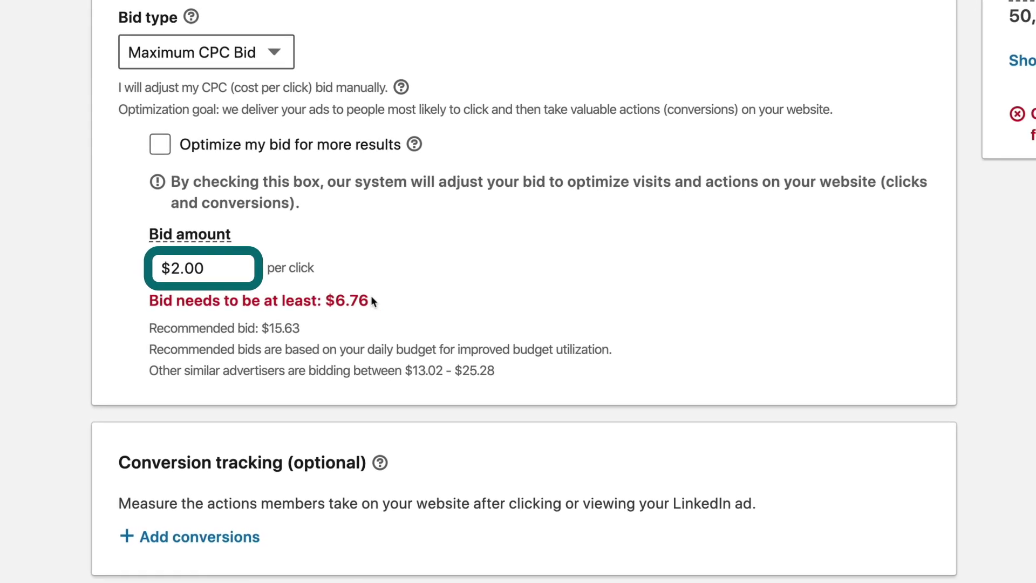
{"action": "left_click_drag", "start_coordinate": [371, 300], "coordinate": [138, 298]}
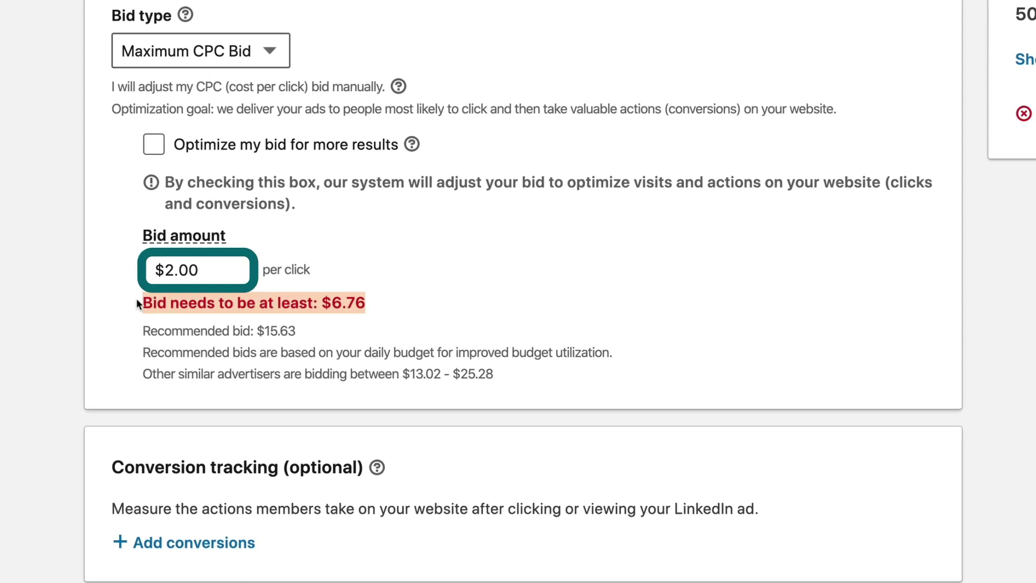
{"action": "left_click", "coordinate": [118, 307]}
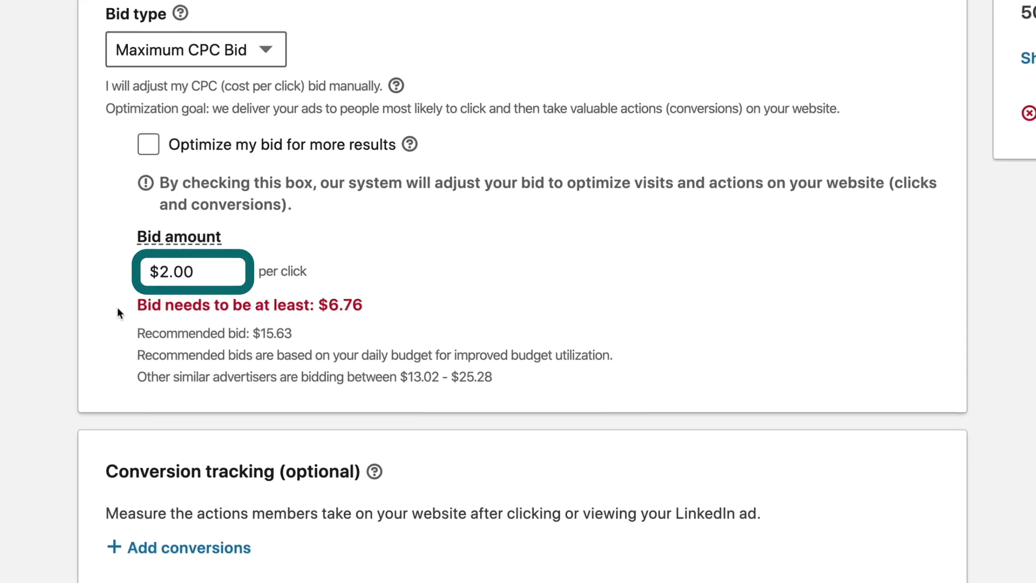
{"action": "key", "text": "shift+Tab"}
{"action": "type", "text": "6"}
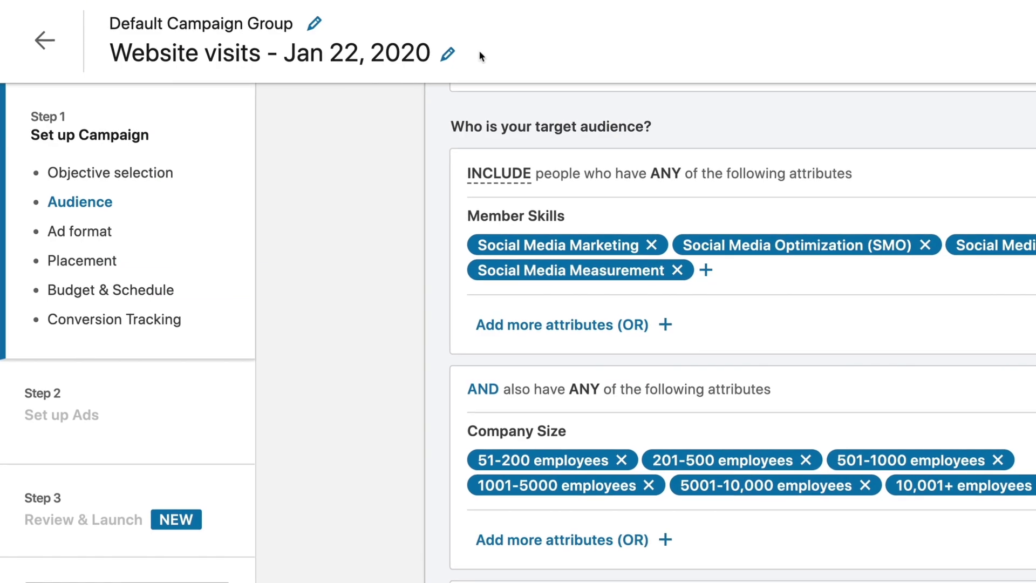
Rename the campaign to 'SC | WV | SMM Skills + Mgr Sr | SMM Interest | US'.
{"action": "left_click", "coordinate": [452, 56]}
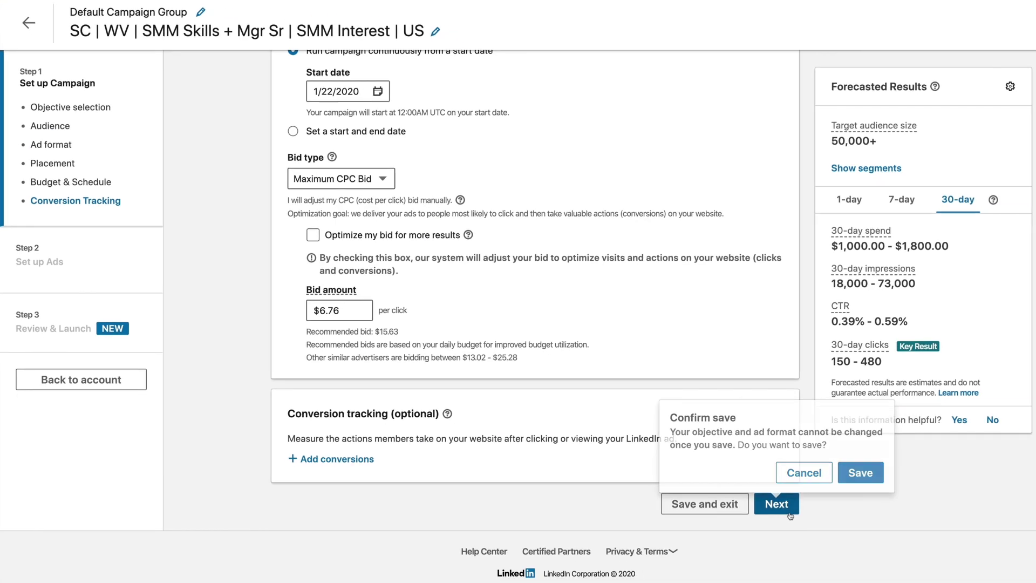
Save the campaign, create a new ad, and paste its Social Media Marketing World intro text.
{"action": "left_click", "coordinate": [864, 471]}
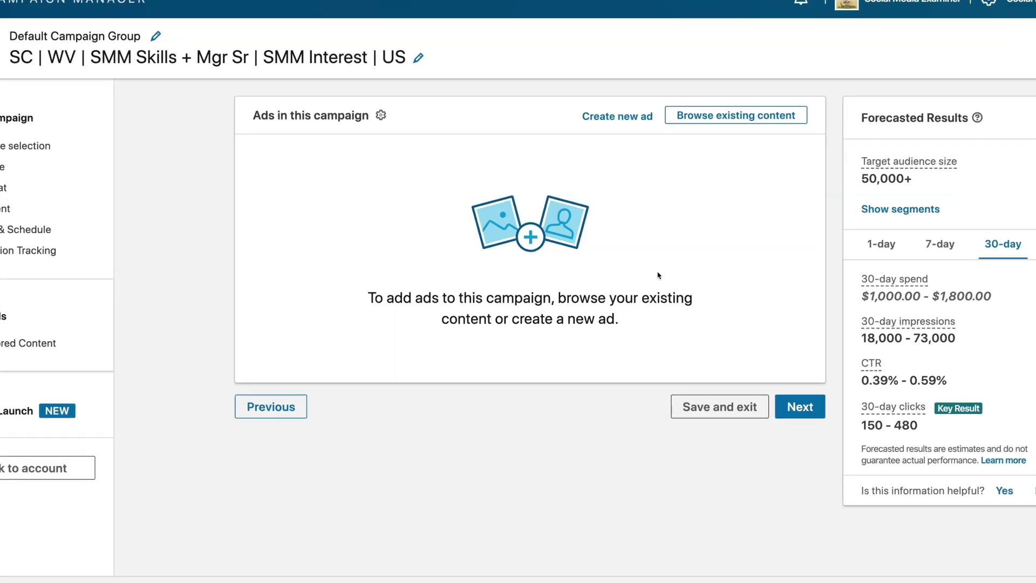
{"action": "left_click", "coordinate": [622, 118]}
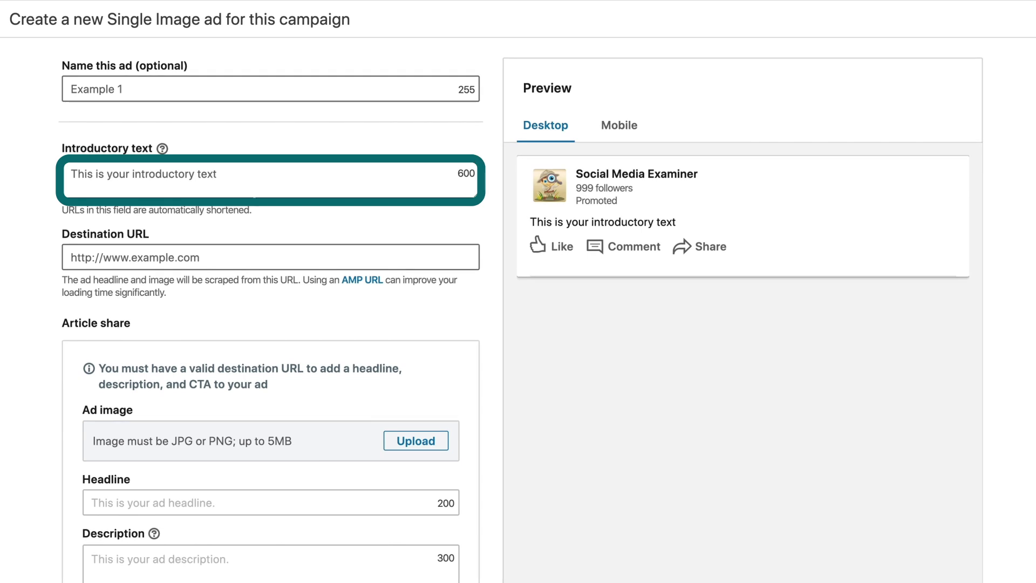
{"action": "left_click", "coordinate": [227, 174]}
{"action": "type", "text": "Social media marketers, listen up! Social Media Marketing World is the one event you need to attend this year. Register now."}
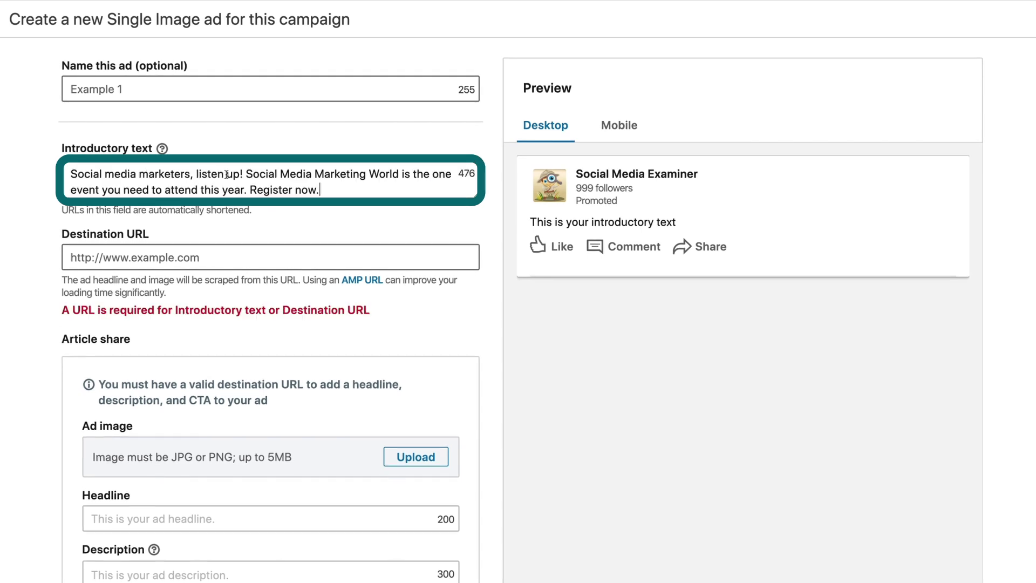
Paste the landing page URL with UTM parameters into the Destination URL field.
{"action": "left_click", "coordinate": [137, 257]}
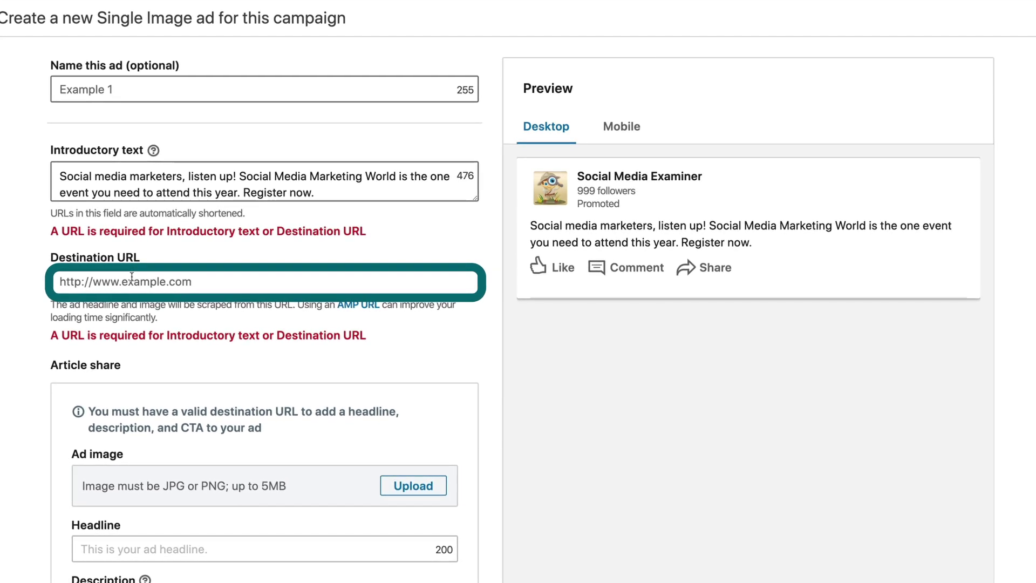
{"action": "key", "text": "ctrl+v"}
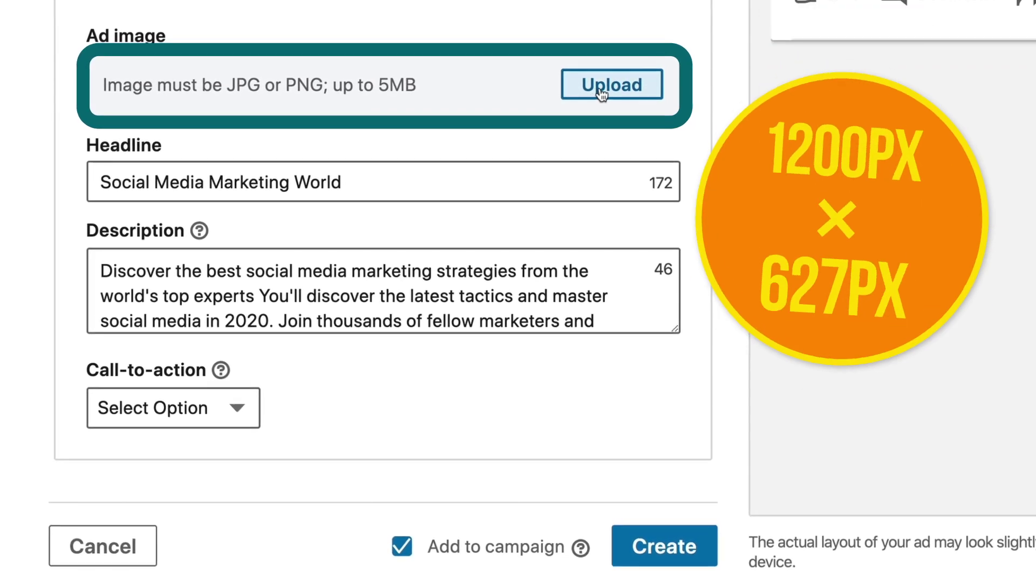
Attach SMMW Board_1200x627.jpg and edit the headline to lead with '[Top Social Media Conference]' before 'Social Media Marketing World 2020'.
{"action": "left_click", "coordinate": [602, 85]}
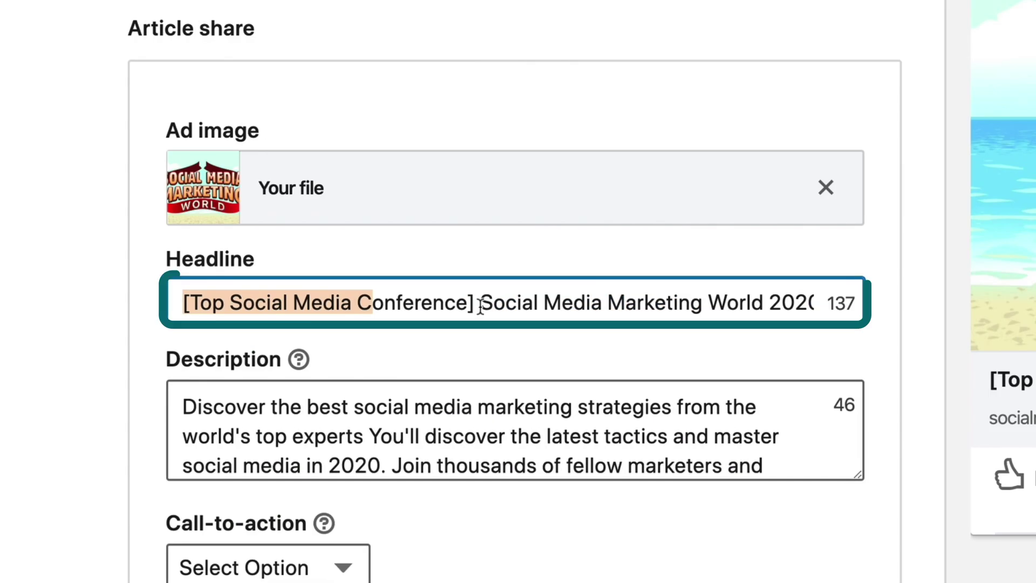
{"action": "left_click_drag", "start_coordinate": [479, 302], "coordinate": [135, 290]}
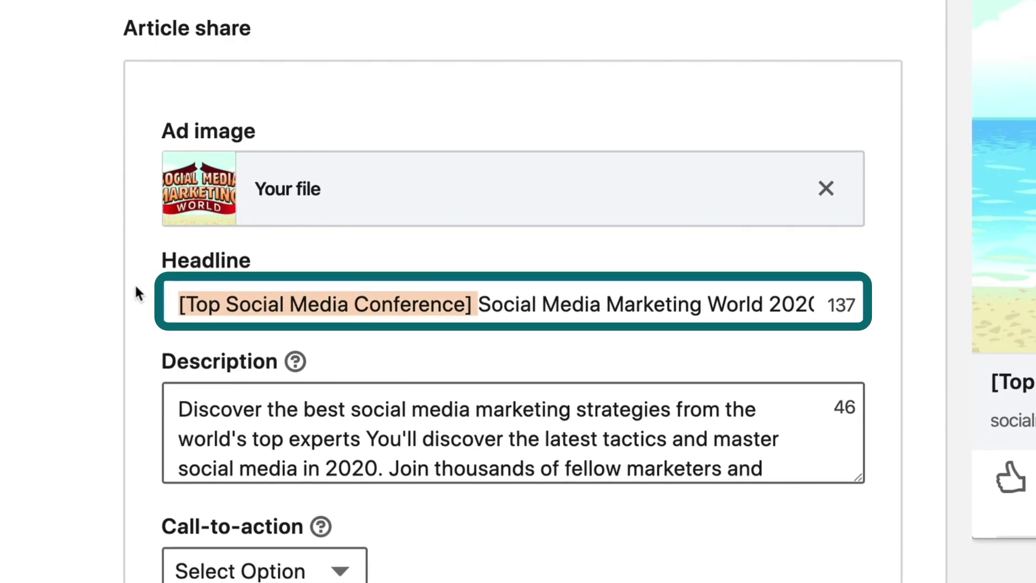
{"action": "left_click", "coordinate": [475, 303]}
{"action": "left_click_drag", "start_coordinate": [476, 308], "coordinate": [816, 303]}
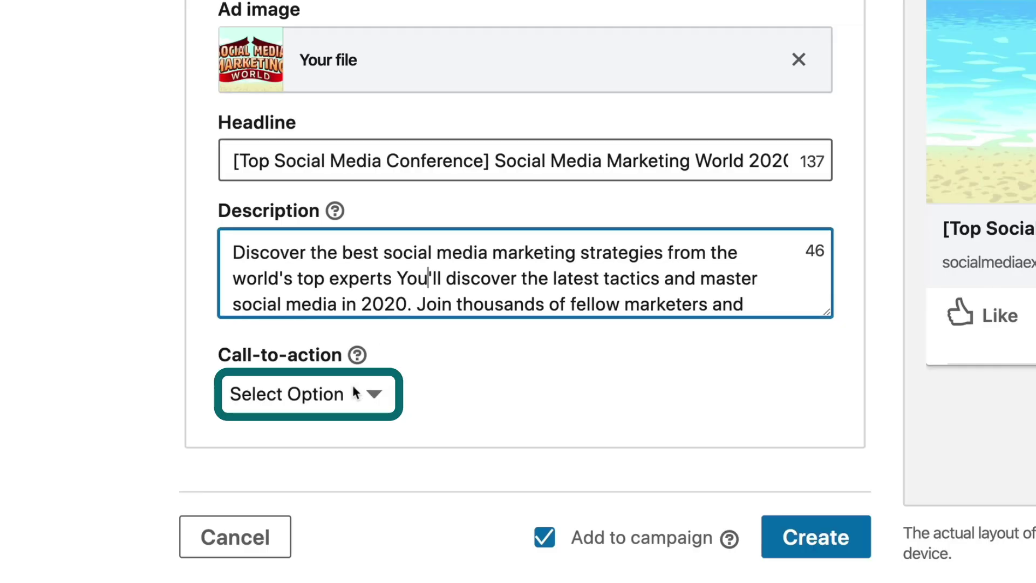
Pick Attend as the call-to-action, then create the ad with 'Add to campaign' kept checked.
{"action": "left_click", "coordinate": [356, 388]}
{"action": "scroll", "coordinate": [353, 393], "scroll_direction": "down", "scroll_amount": 3}
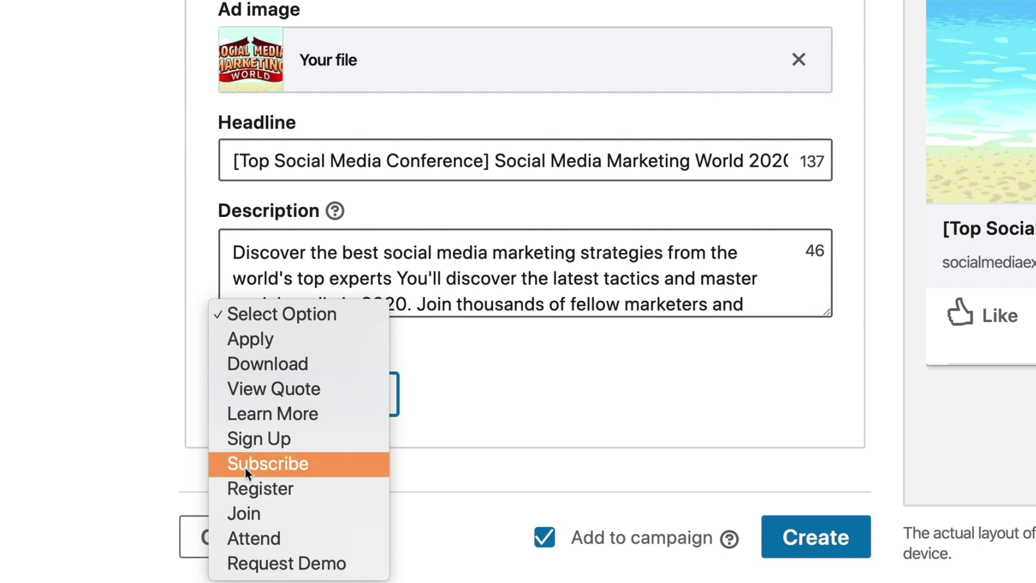
{"action": "left_click", "coordinate": [255, 536]}
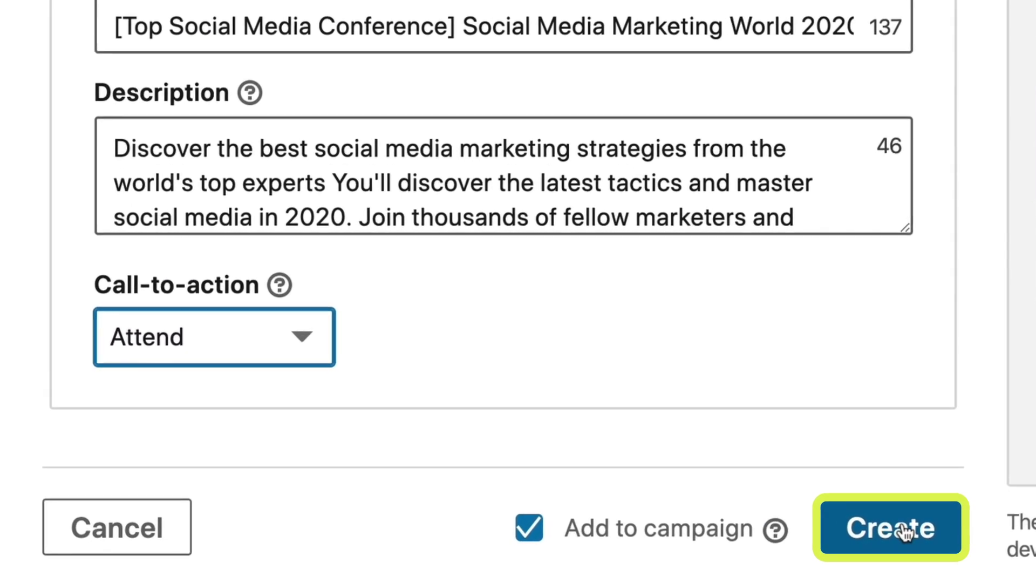
{"action": "left_click", "coordinate": [905, 532]}
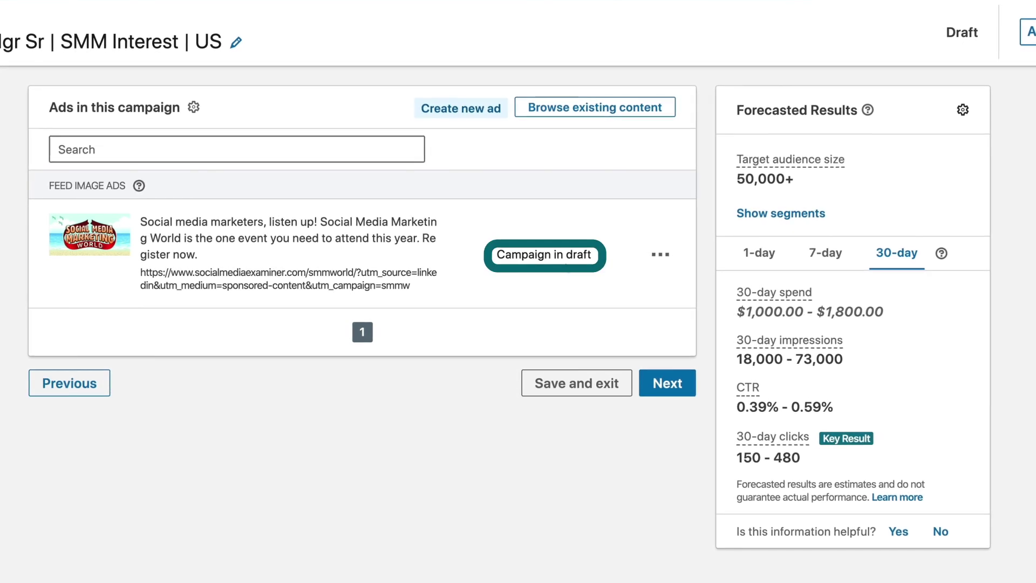
Advance to the Review & Launch step and launch the campaign.
{"action": "left_click", "coordinate": [689, 387]}
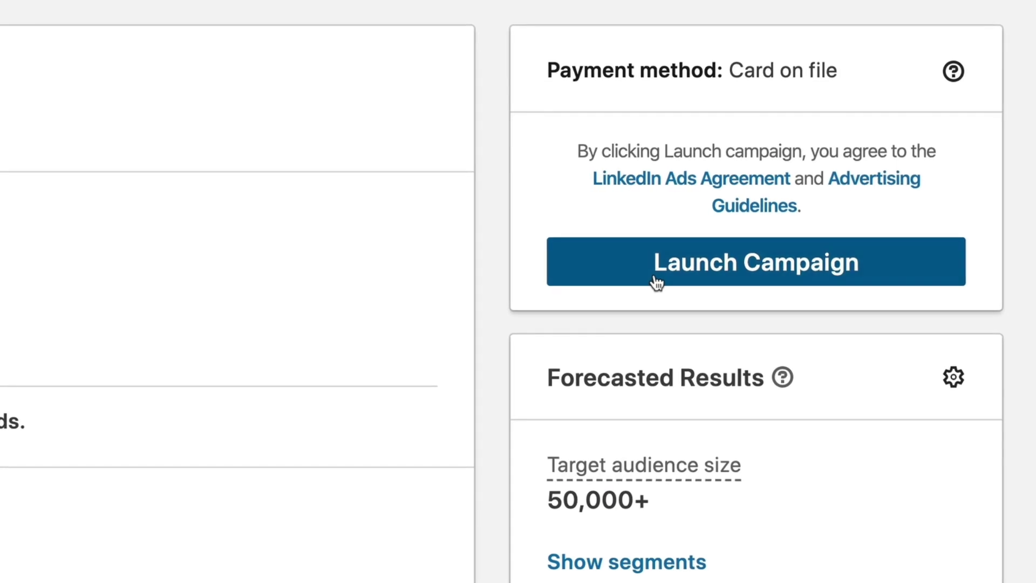
{"action": "left_click", "coordinate": [886, 210]}
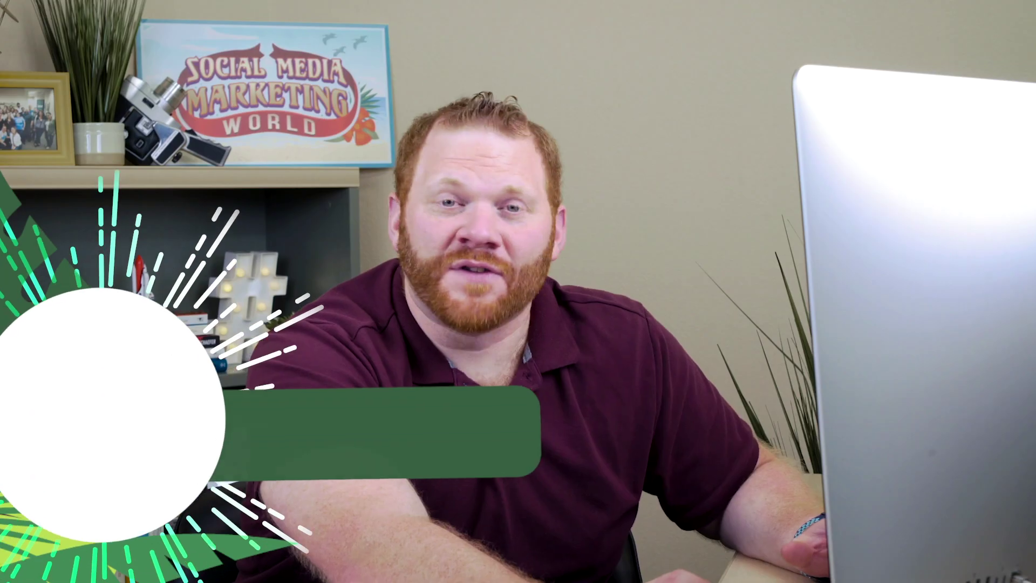